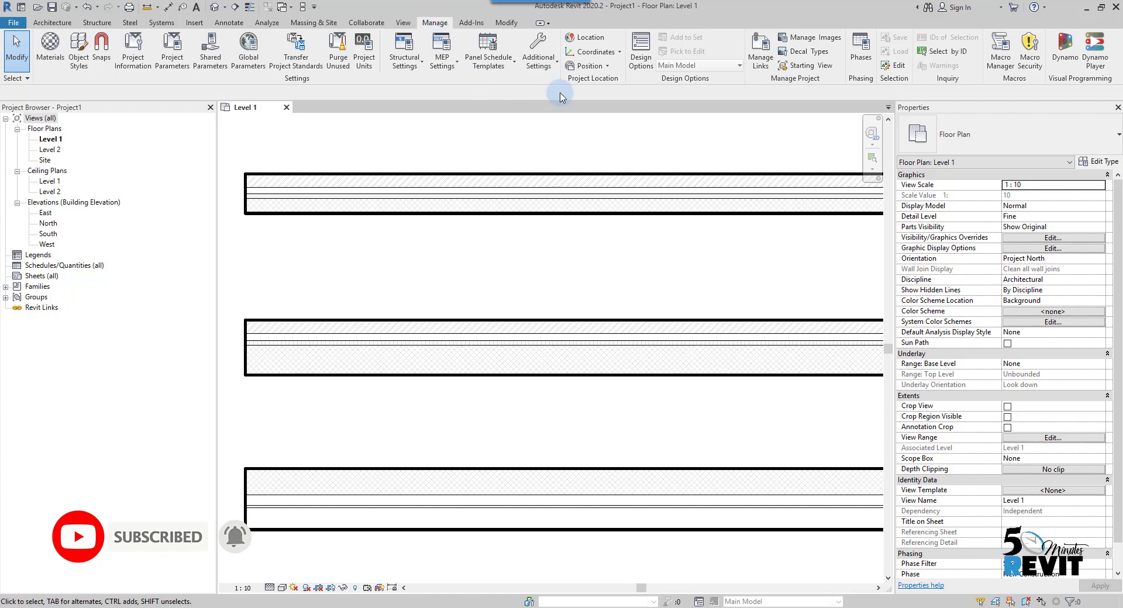
# Start a new line pattern named Wall_Edges in the project's line patterns.
pyautogui.click(538, 58)
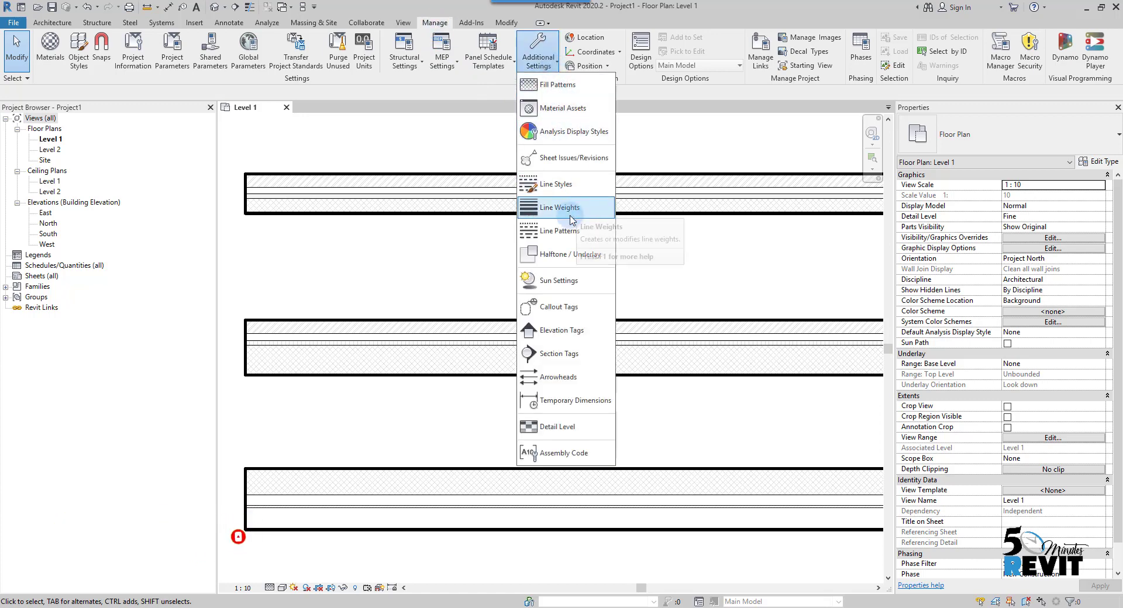
pyautogui.click(558, 230)
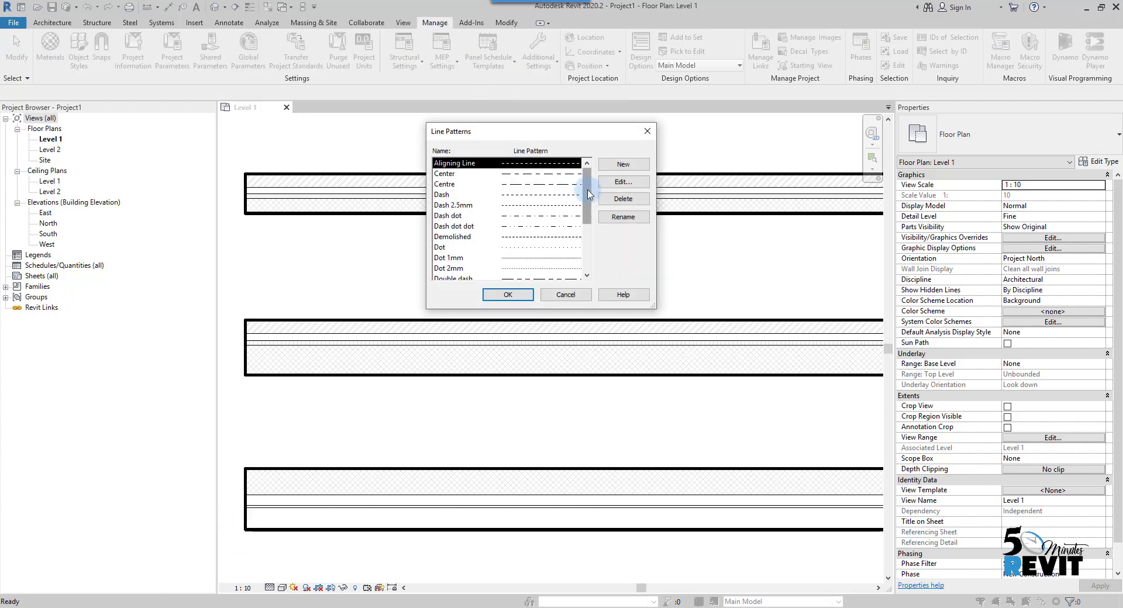
pyautogui.moveTo(587, 194)
pyautogui.mouseDown()
pyautogui.moveTo(587, 245)
pyautogui.moveTo(585, 175)
pyautogui.moveTo(585, 245)
pyautogui.moveTo(586, 187)
pyautogui.mouseUp()
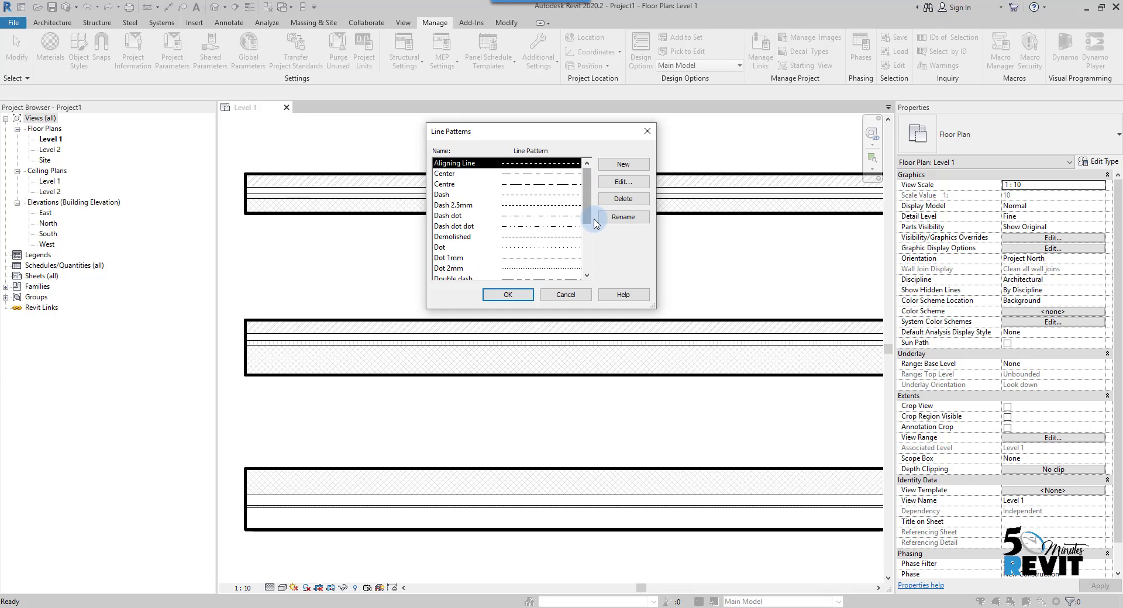
pyautogui.click(621, 165)
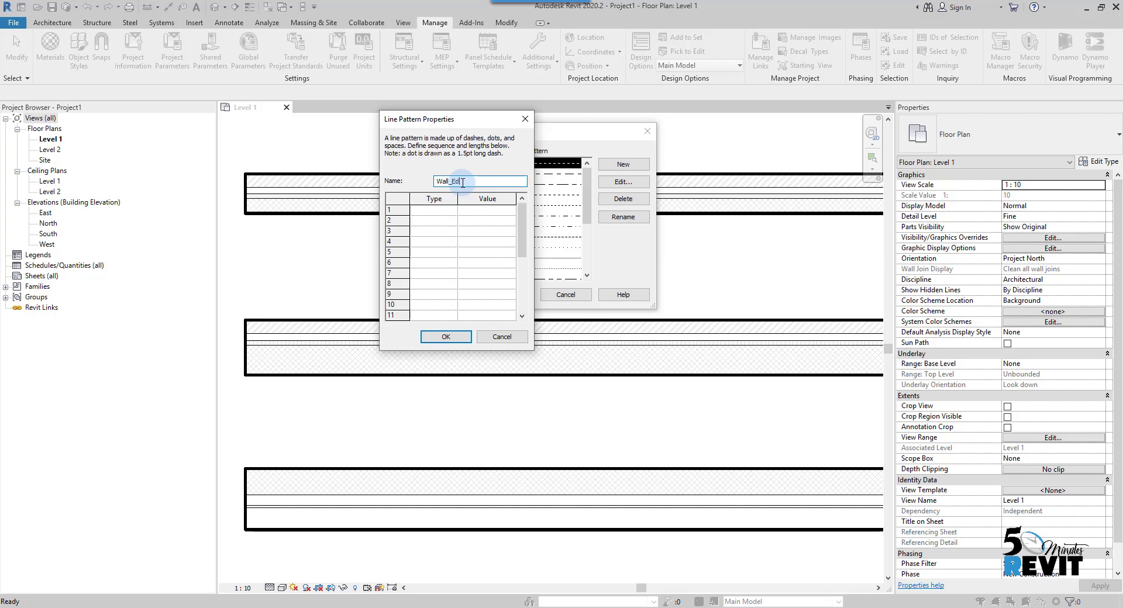
# Define the first two segments of the Wall_Edges pattern as a 5 mm dash and a 5 mm space.
pyautogui.click(448, 210)
pyautogui.click(452, 211)
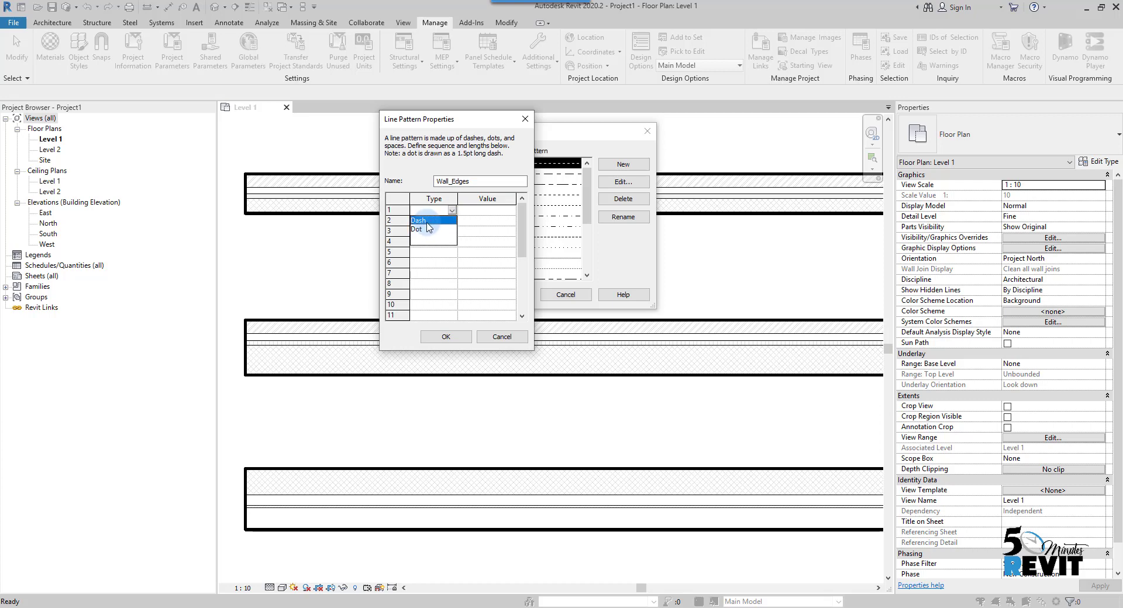
pyautogui.click(421, 220)
pyautogui.click(478, 214)
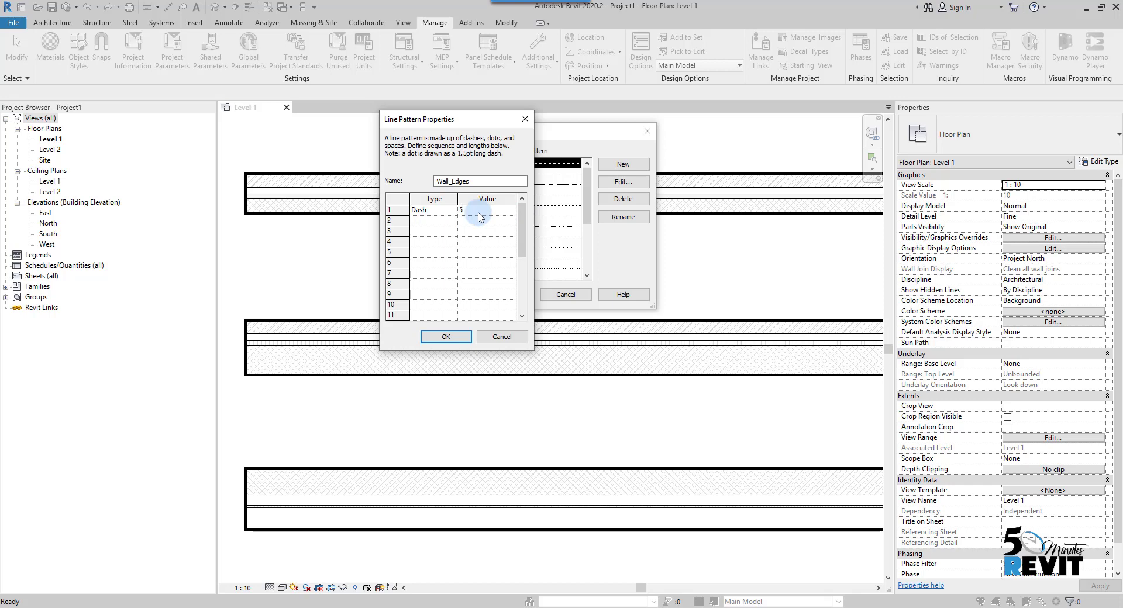
pyautogui.write('5mm')
pyautogui.click(432, 221)
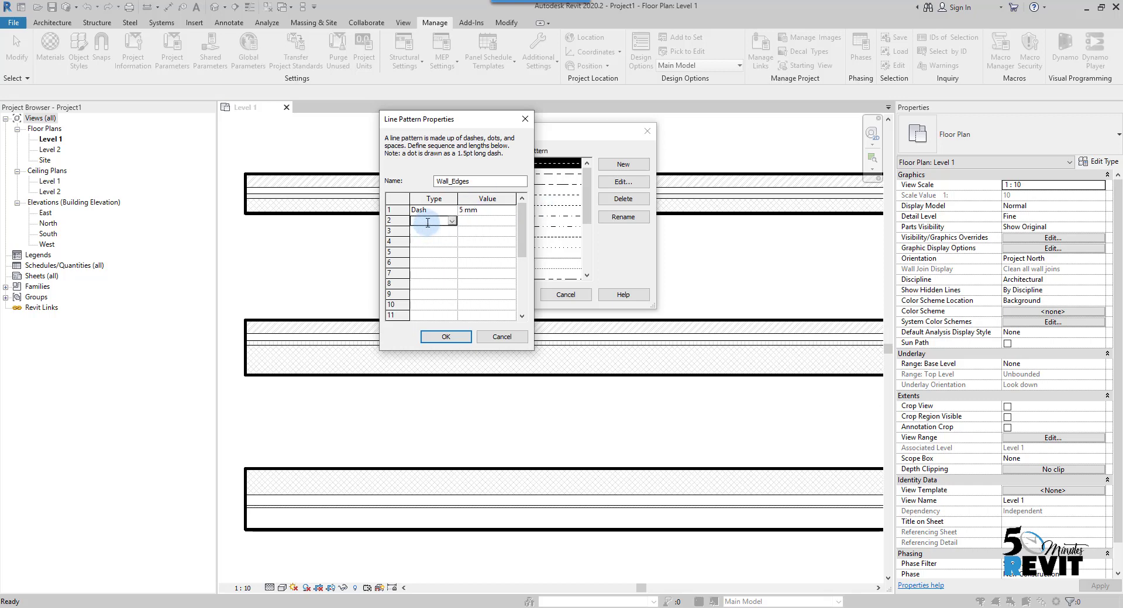
pyautogui.click(453, 221)
pyautogui.click(433, 231)
pyautogui.click(468, 221)
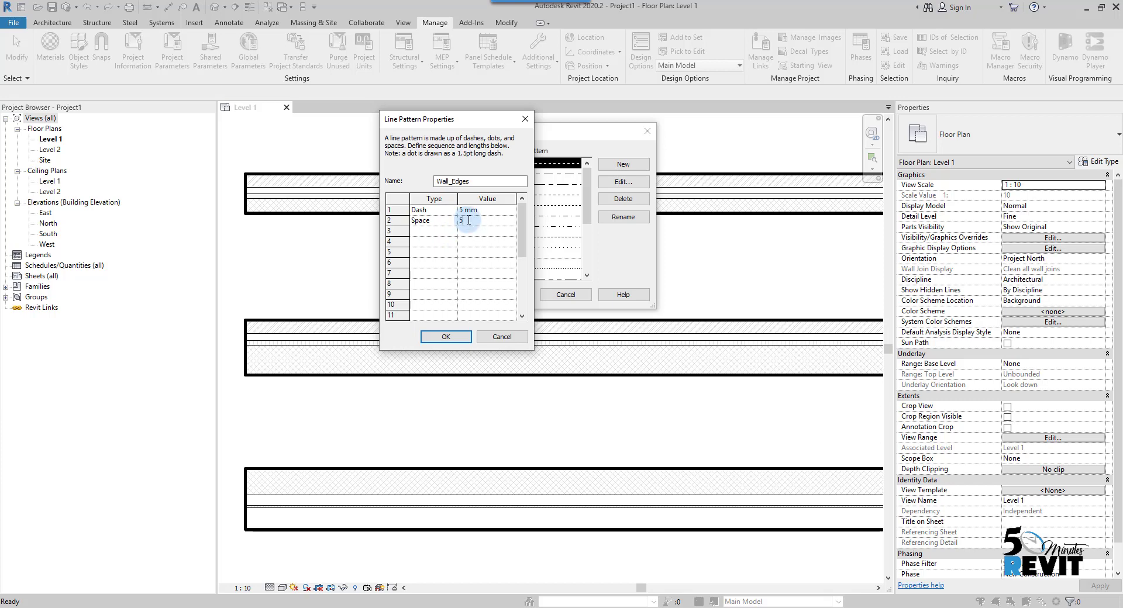
# Add another 5 mm dash and 5 mm space as segments 3 and 4, and save the Wall_Edges line pattern.
pyautogui.click(440, 231)
pyautogui.click(452, 232)
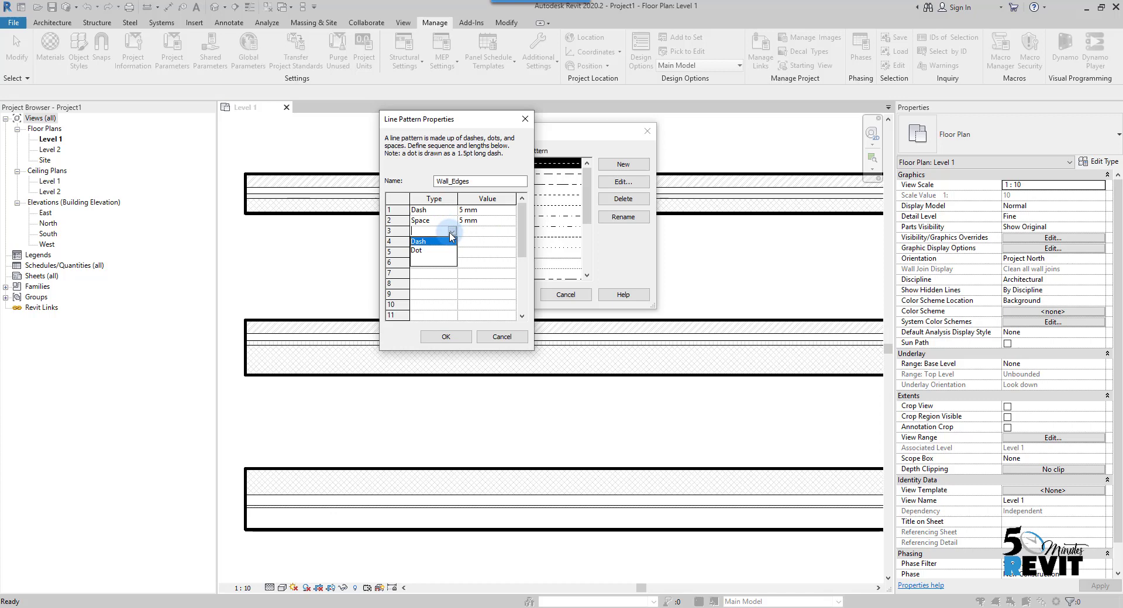
pyautogui.click(421, 241)
pyautogui.click(485, 232)
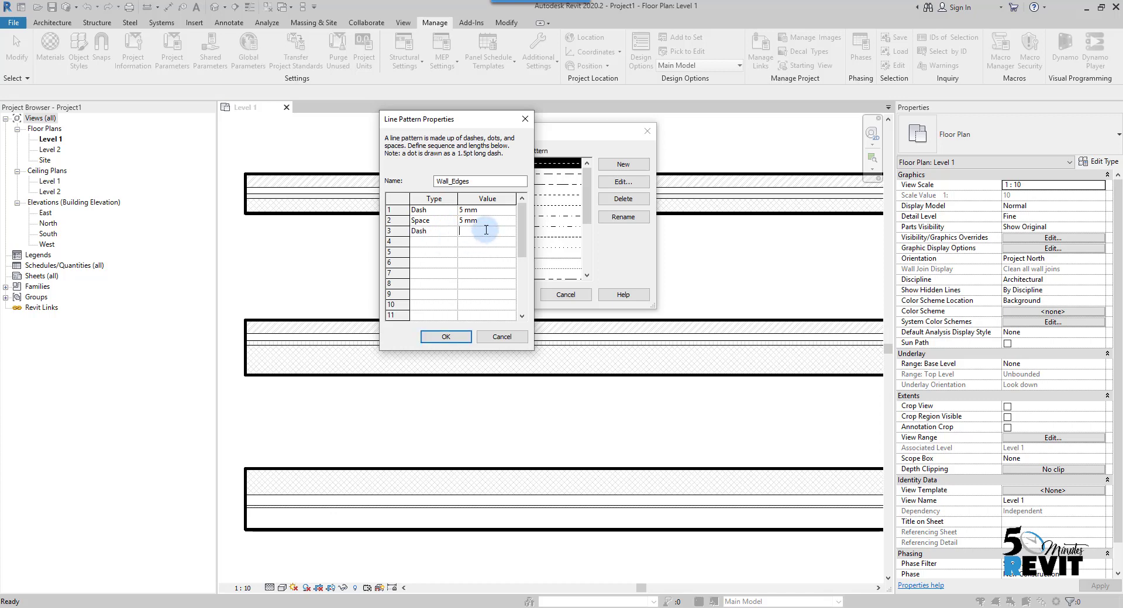
pyautogui.write('5mm')
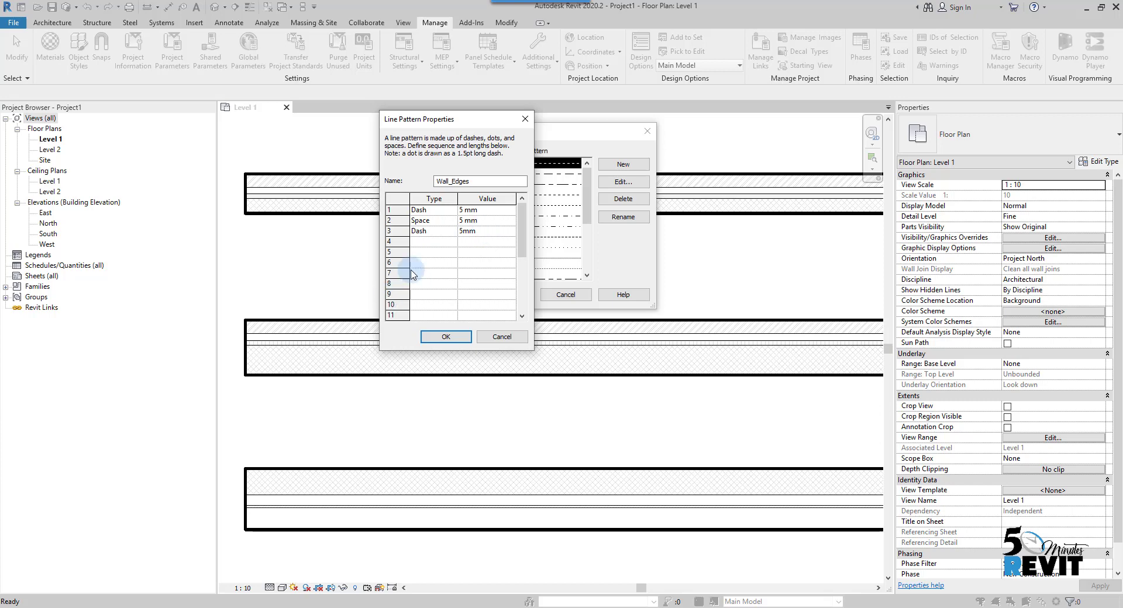
pyautogui.click(433, 242)
pyautogui.click(451, 242)
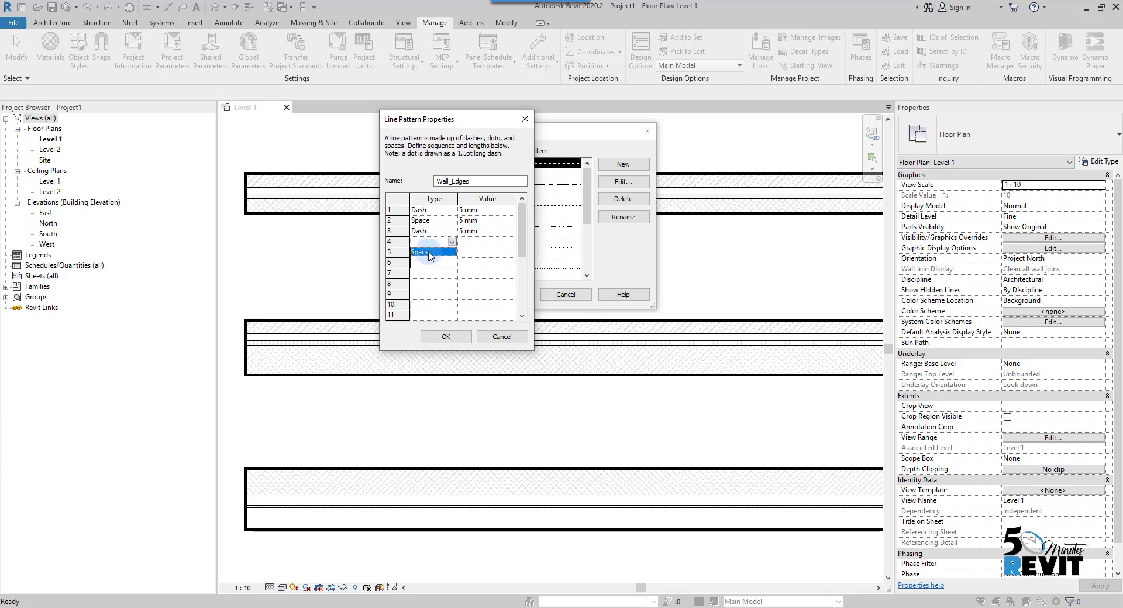
pyautogui.click(427, 252)
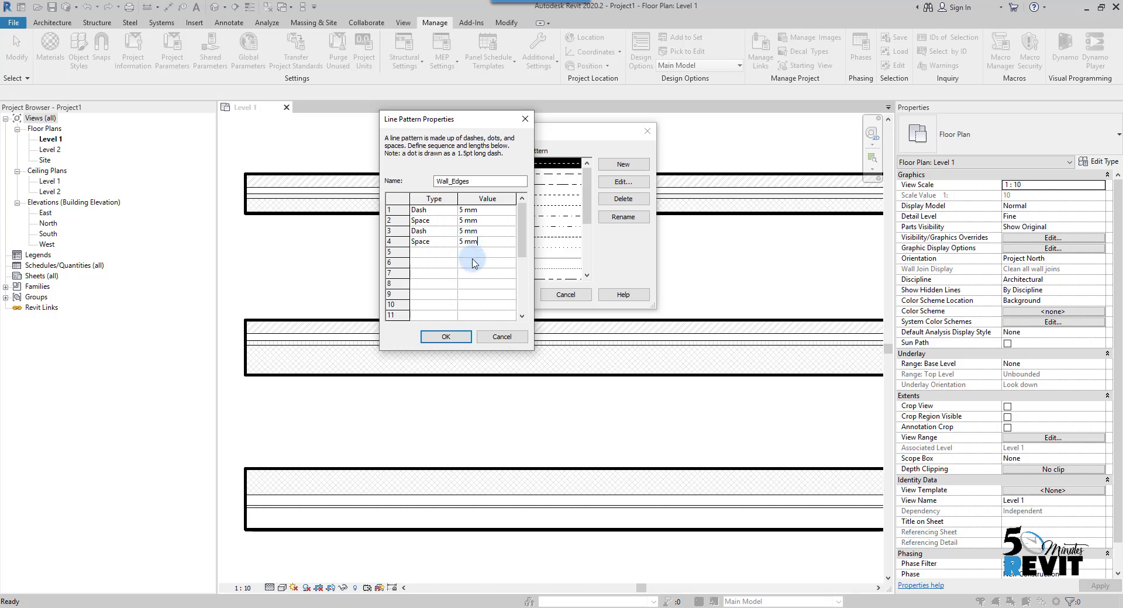
pyautogui.click(446, 338)
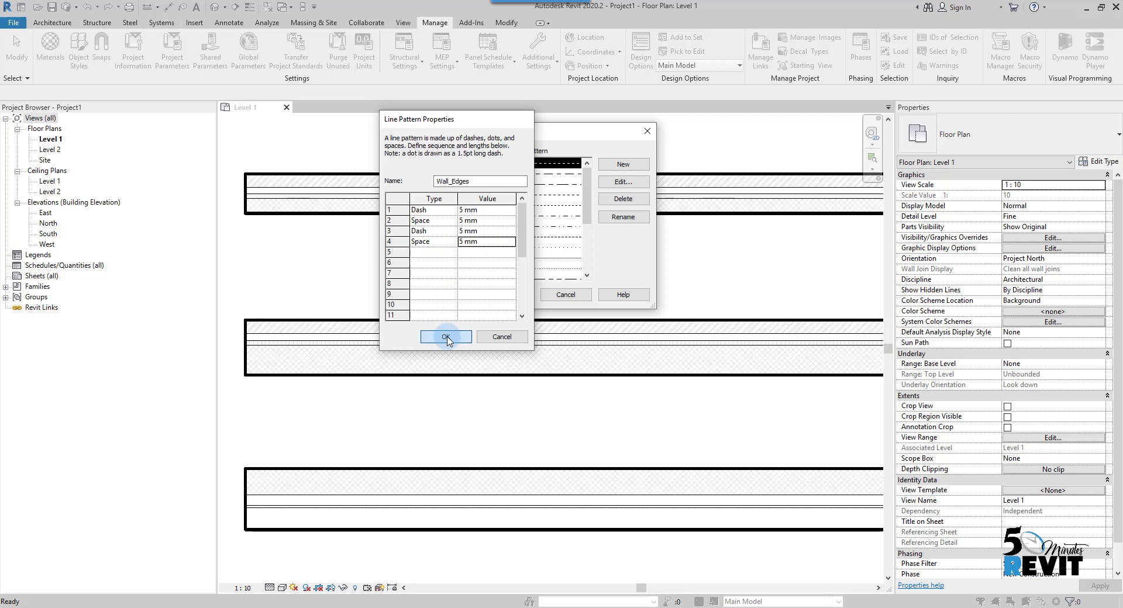
pyautogui.moveTo(587, 233); pyautogui.dragTo(587, 242)
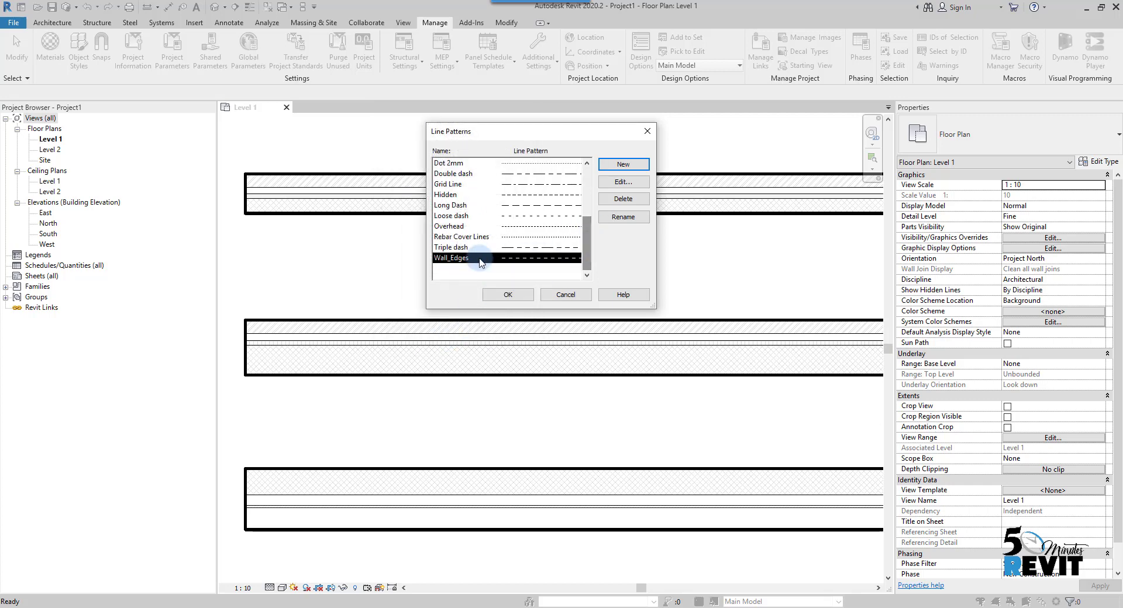
pyautogui.click(481, 262)
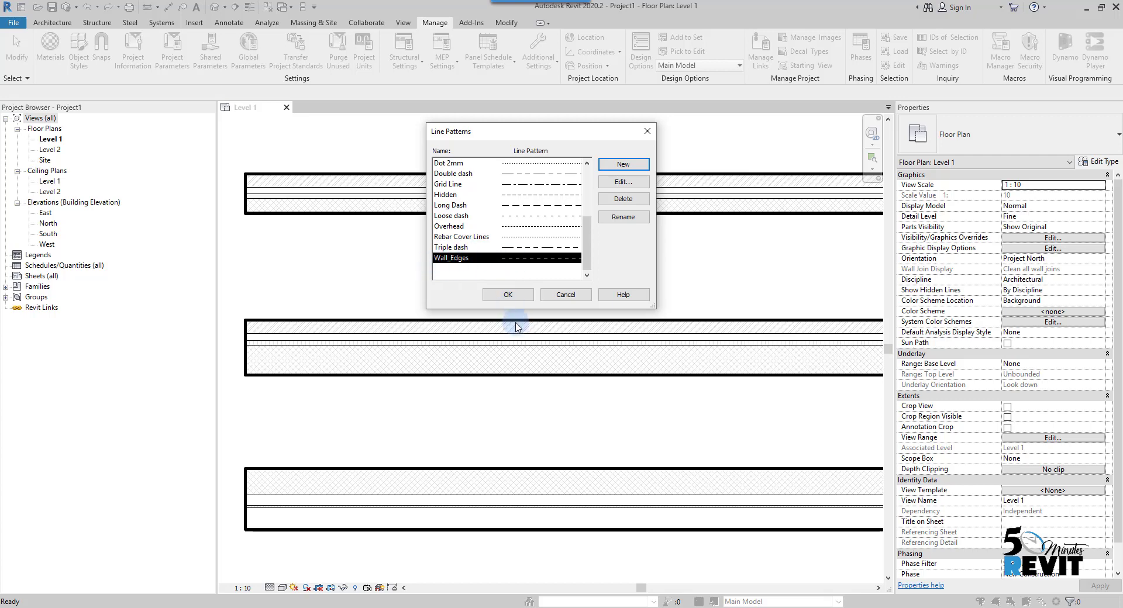
pyautogui.click(507, 295)
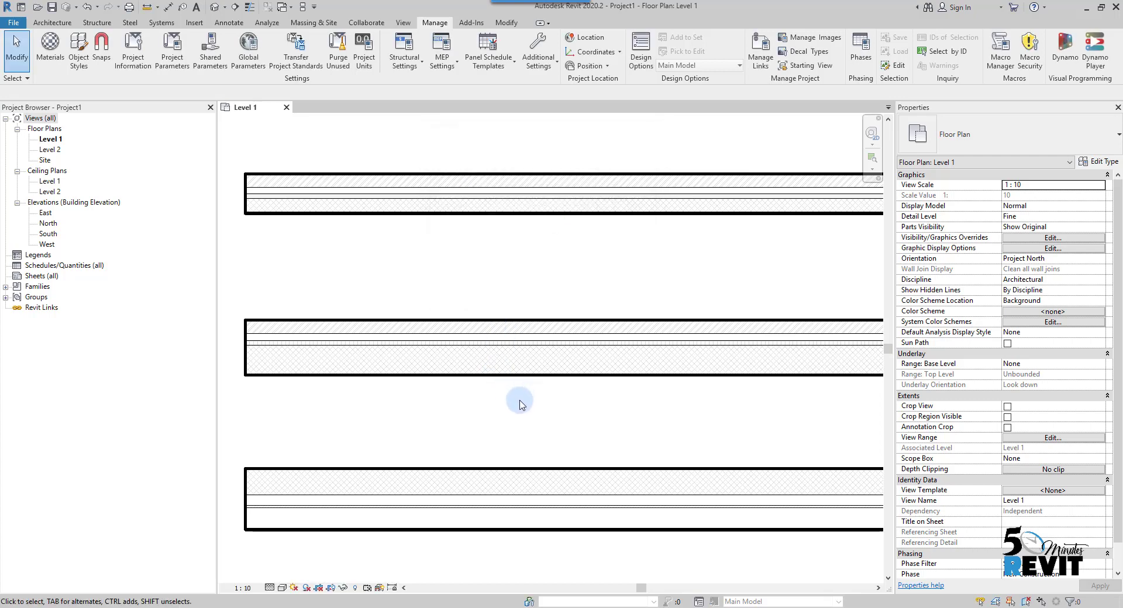
# Examine the lines between the layers of the walls in the Level 1 floor plan.
pyautogui.scroll(-2, 492, 328)
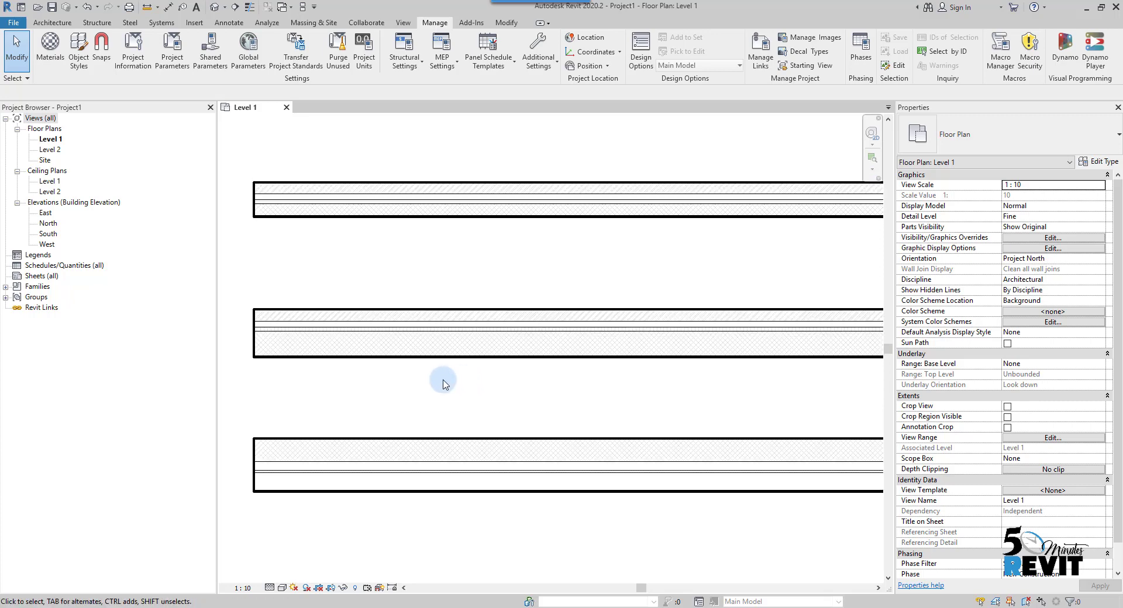
pyautogui.scroll(3, 328, 371)
pyautogui.click(362, 351)
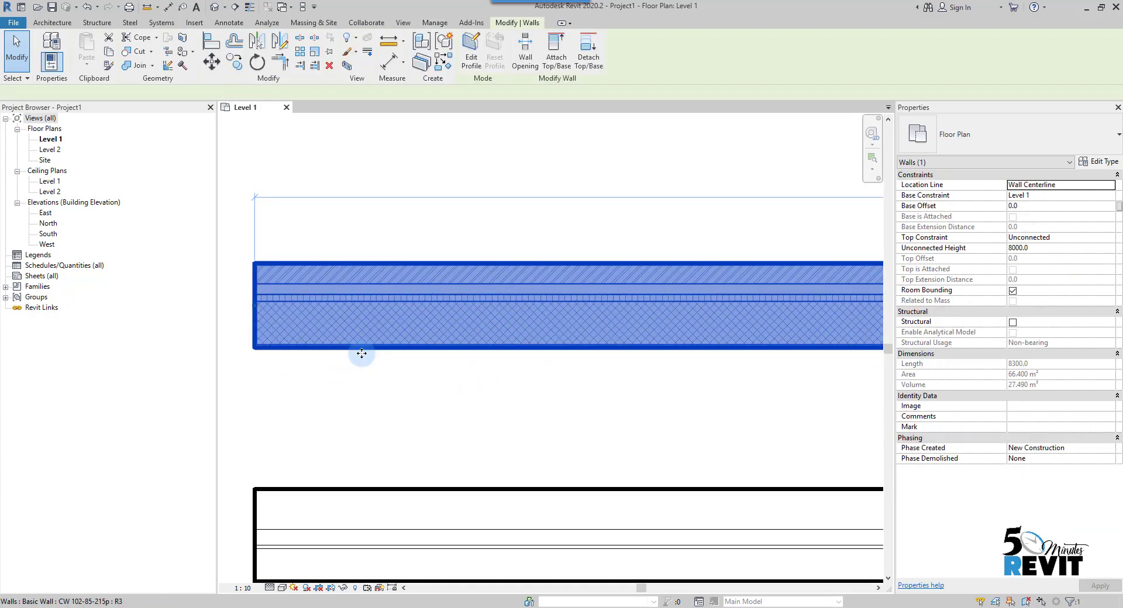
pyautogui.moveTo(361, 353); pyautogui.dragTo(377, 356, button='middle')
pyautogui.click(401, 380)
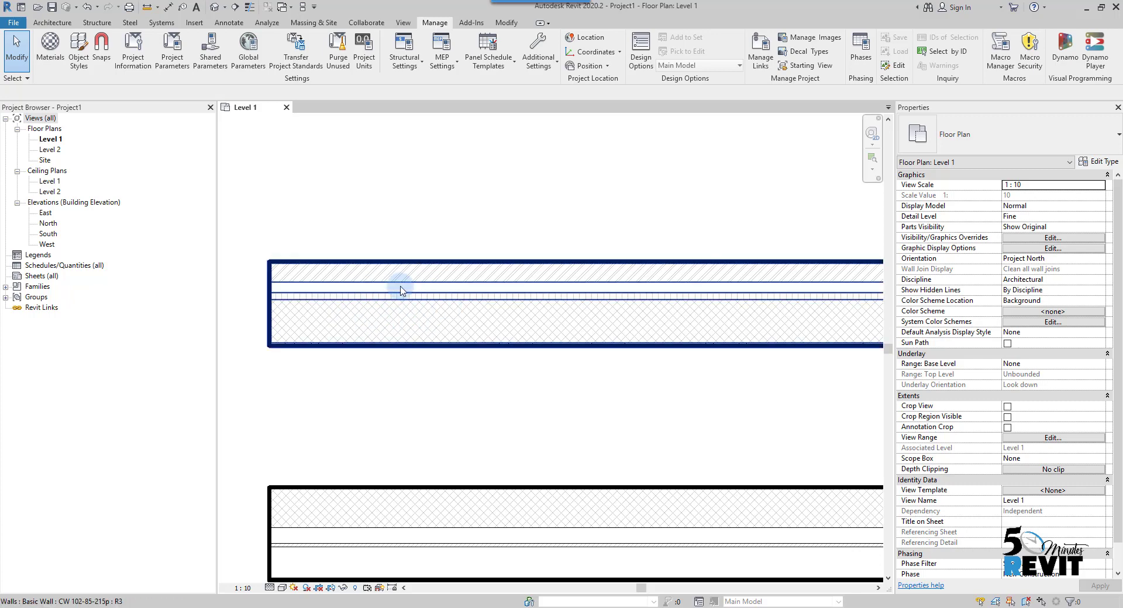
pyautogui.scroll(-2, 496, 431)
pyautogui.moveTo(497, 431)
pyautogui.mouseDown(button='middle')
pyautogui.moveTo(471, 368)
pyautogui.moveTo(435, 411)
pyautogui.moveTo(427, 404)
pyautogui.moveTo(471, 409)
pyautogui.mouseUp(button='middle')
pyautogui.scroll(-2, 458, 360)
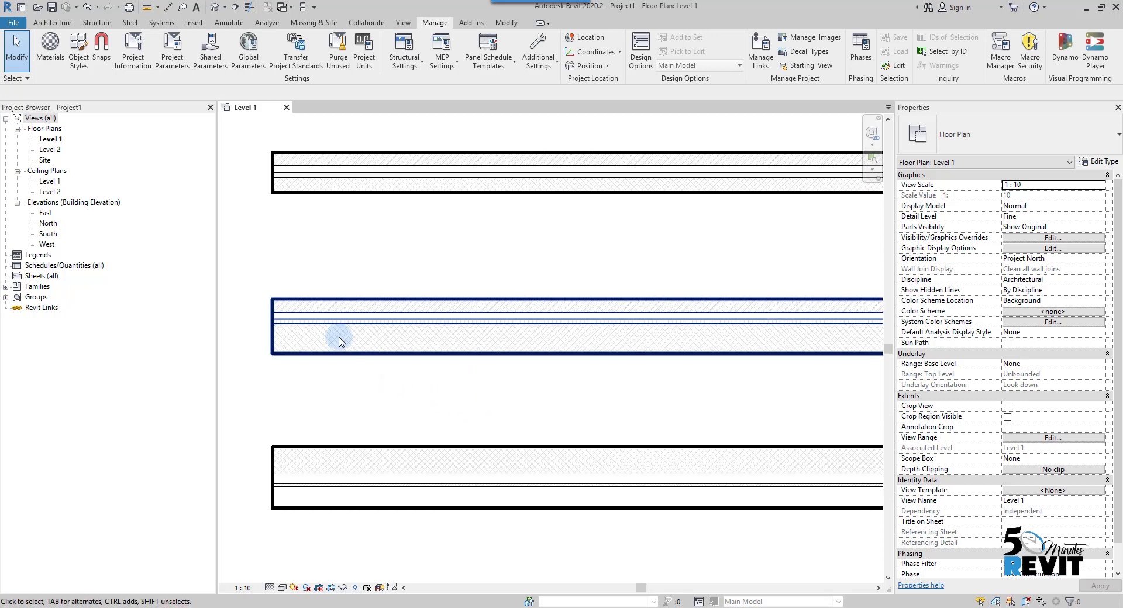
# In Object Styles, set the line color of the Common Edges subcategory under Walls to Blue.
pyautogui.click(78, 51)
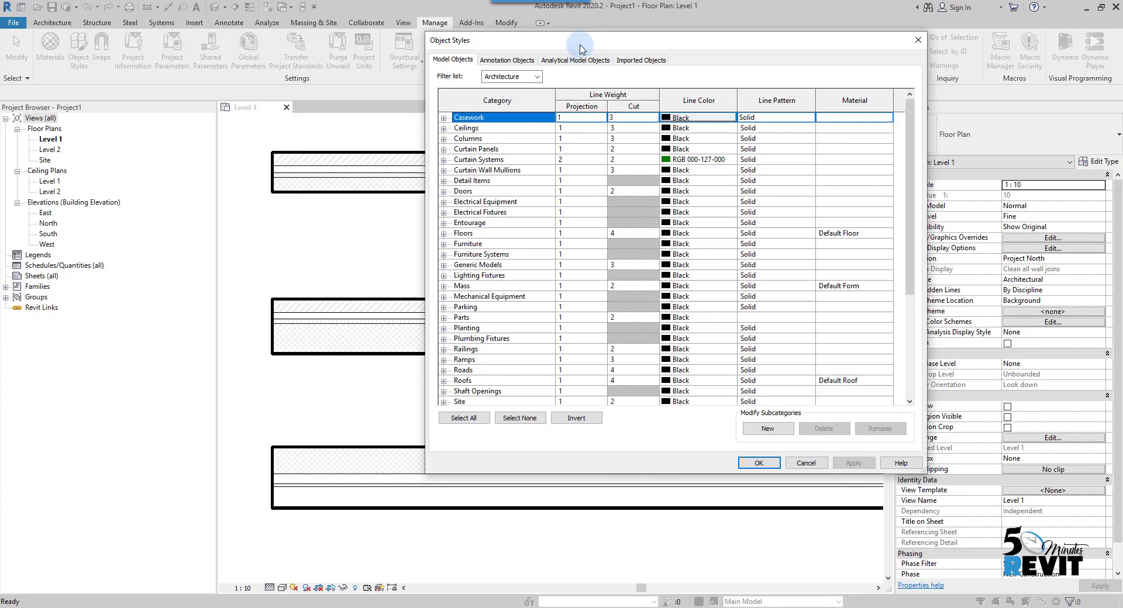
pyautogui.moveTo(582, 49); pyautogui.dragTo(608, 50)
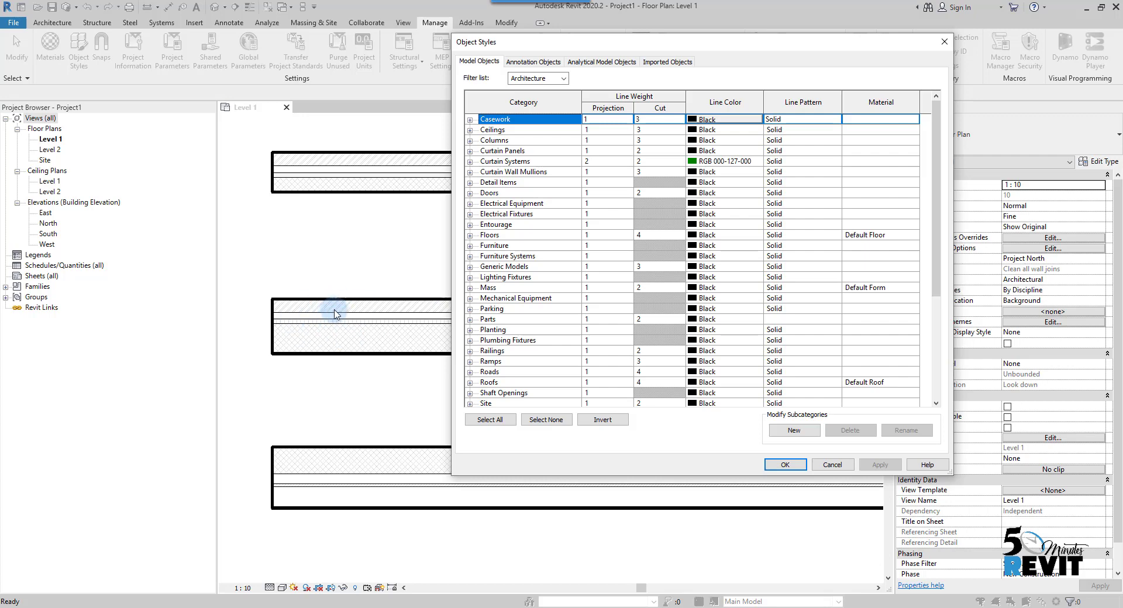
pyautogui.click(535, 355)
pyautogui.press('w')
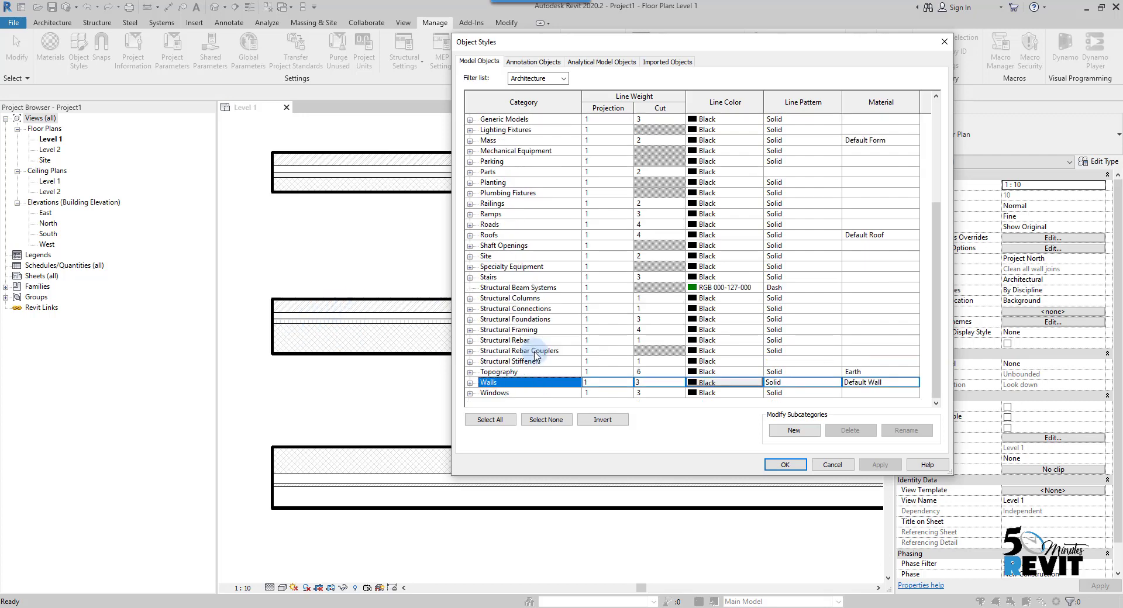
pyautogui.click(470, 383)
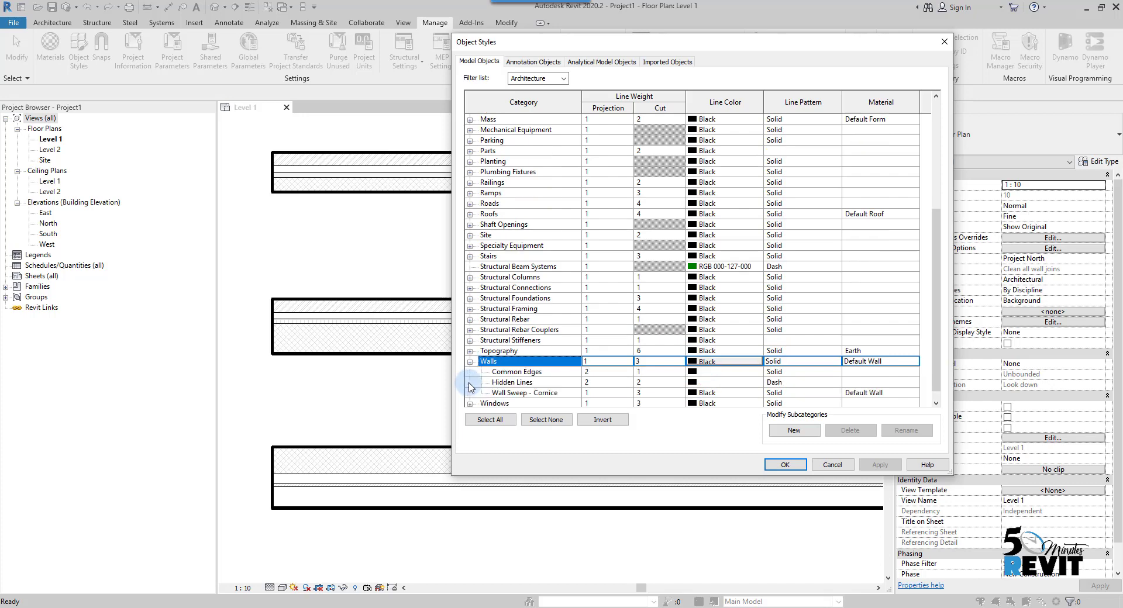
pyautogui.click(517, 373)
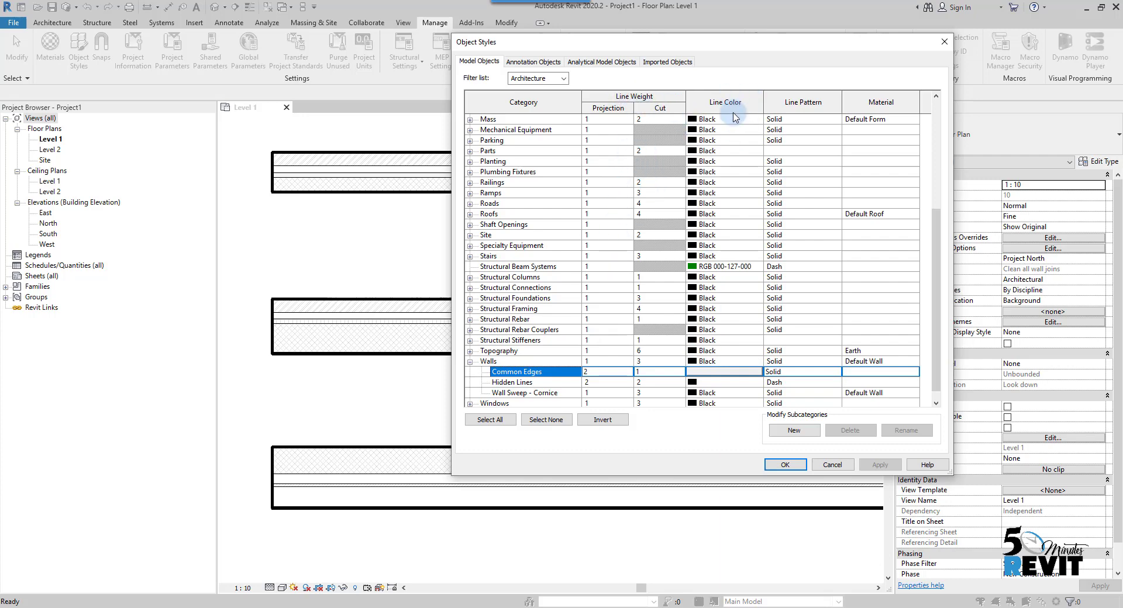
pyautogui.click(726, 373)
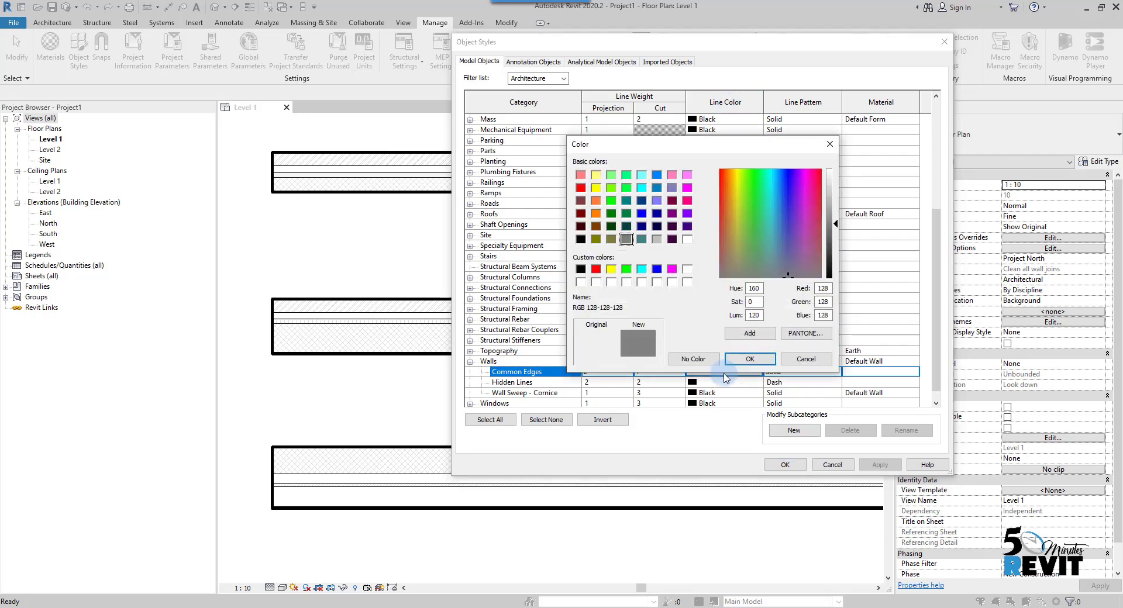
pyautogui.click(657, 269)
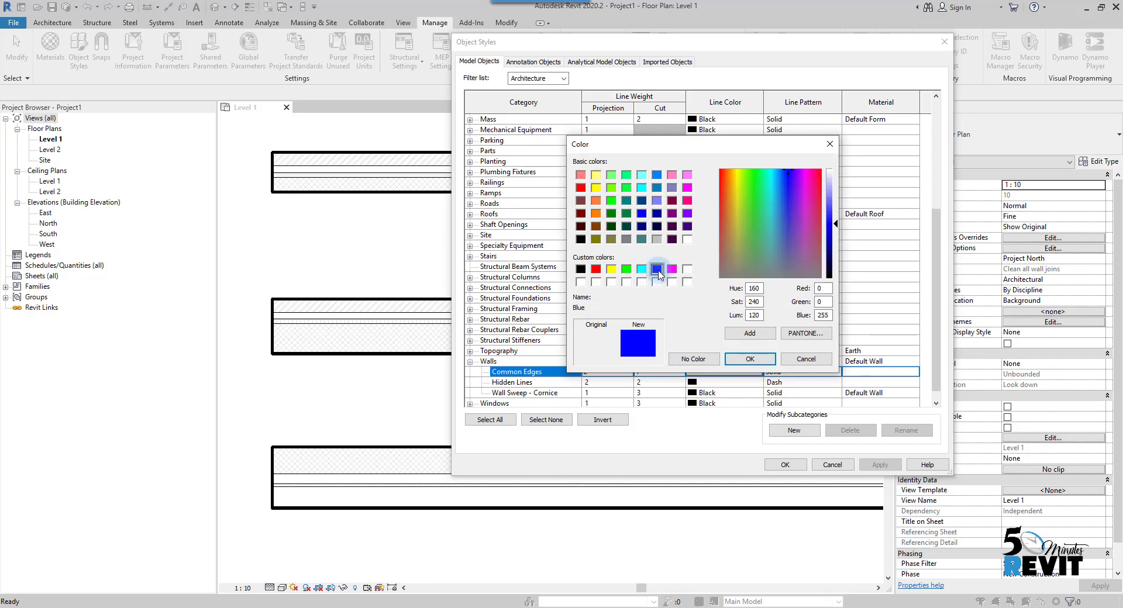
pyautogui.click(750, 359)
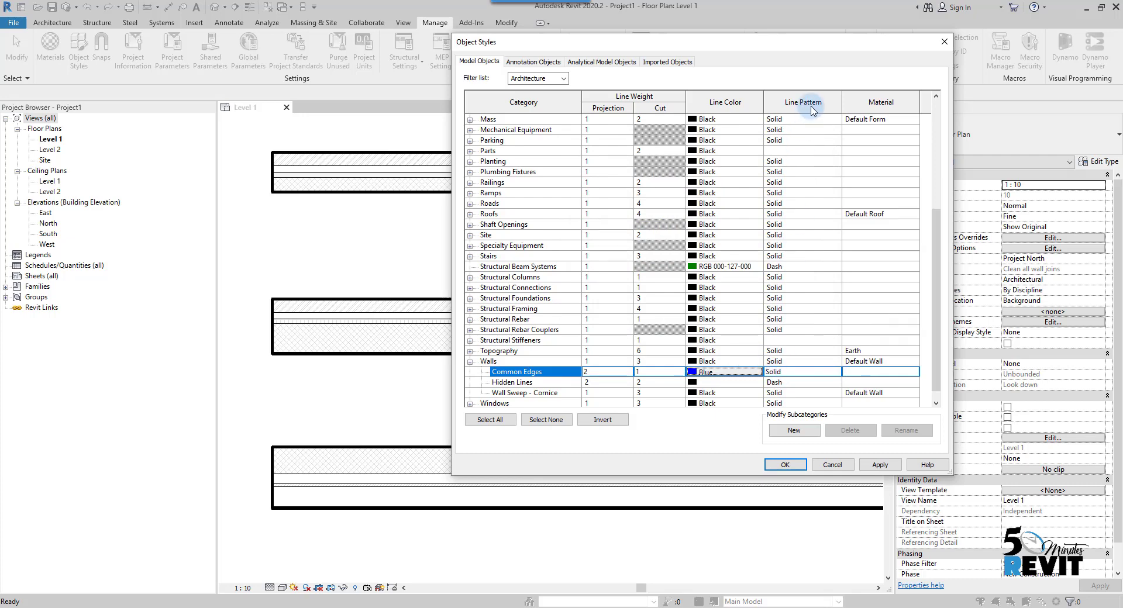
# Assign the Wall_Edges line pattern to the walls' Common Edges and accept the object style changes.
pyautogui.click(801, 374)
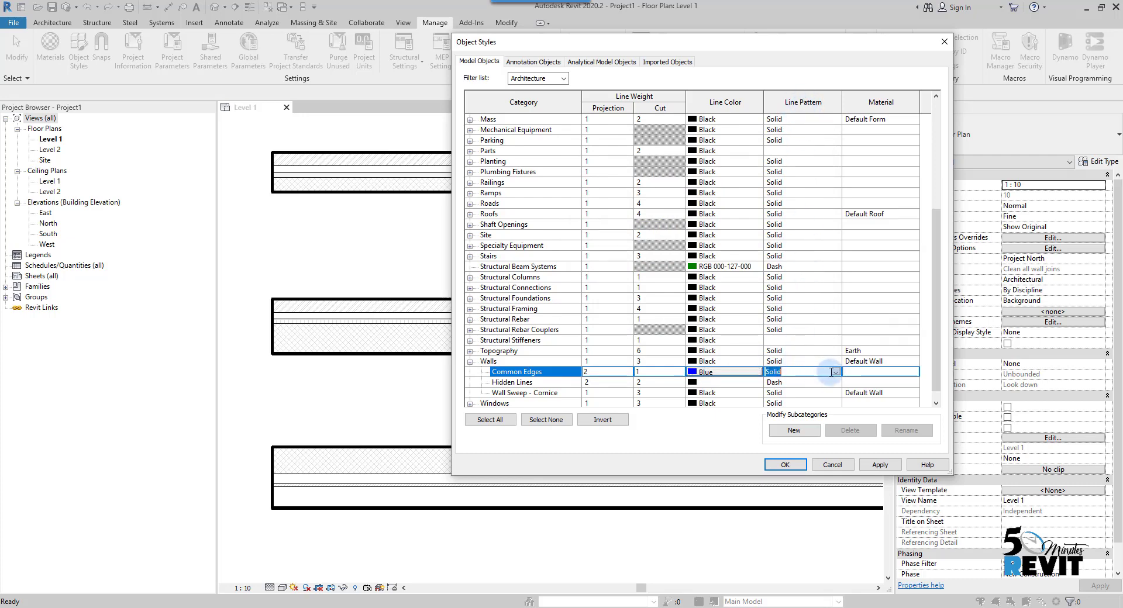
pyautogui.click(836, 372)
pyautogui.moveTo(835, 396); pyautogui.dragTo(835, 423)
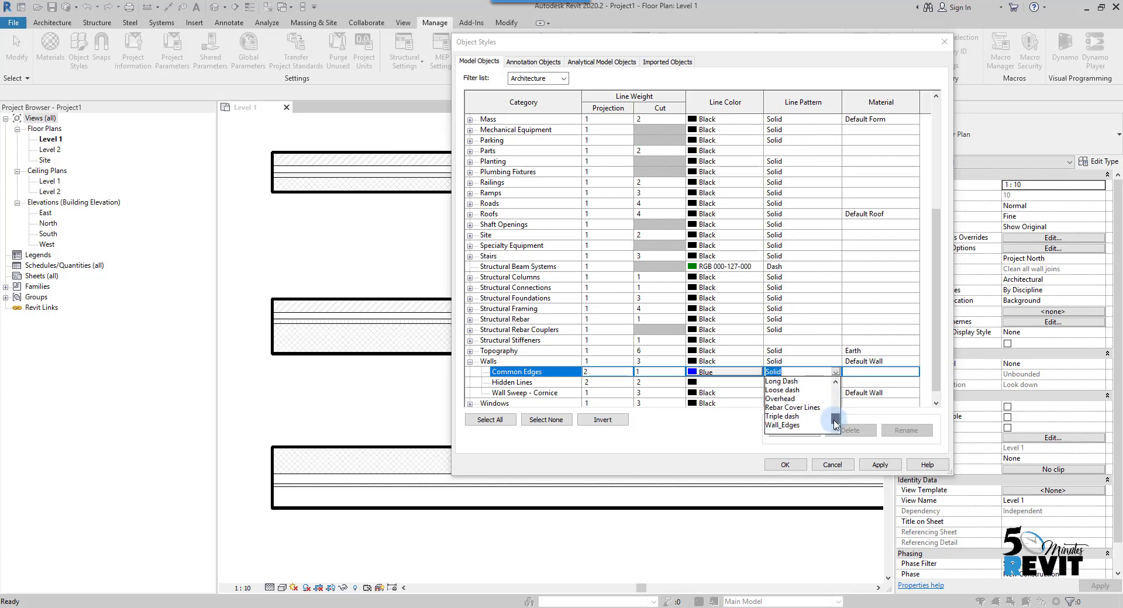
pyautogui.click(785, 425)
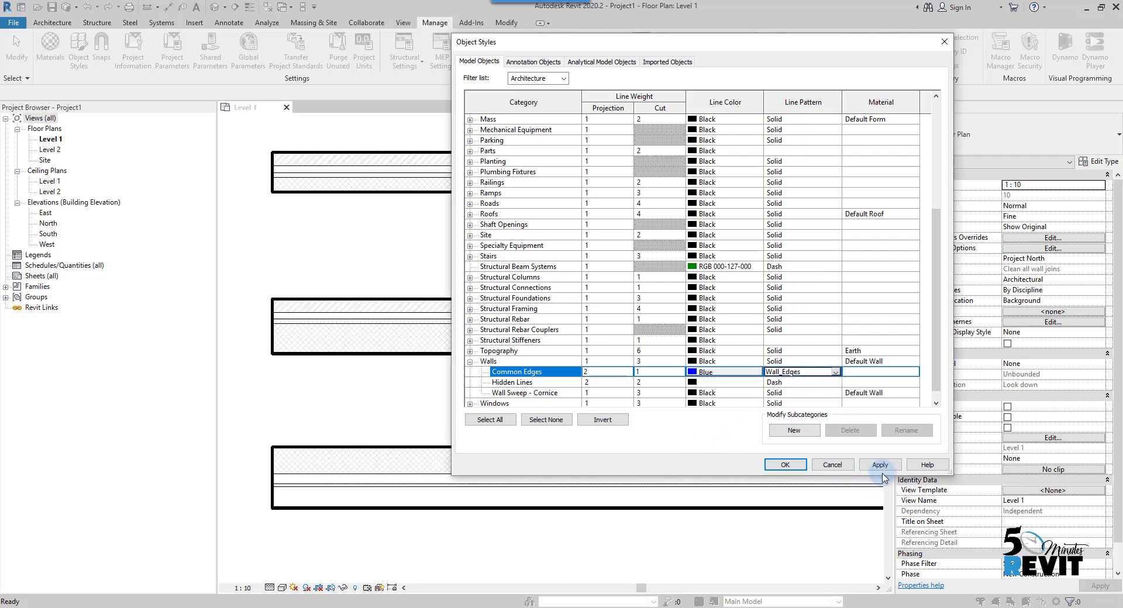
pyautogui.click(786, 465)
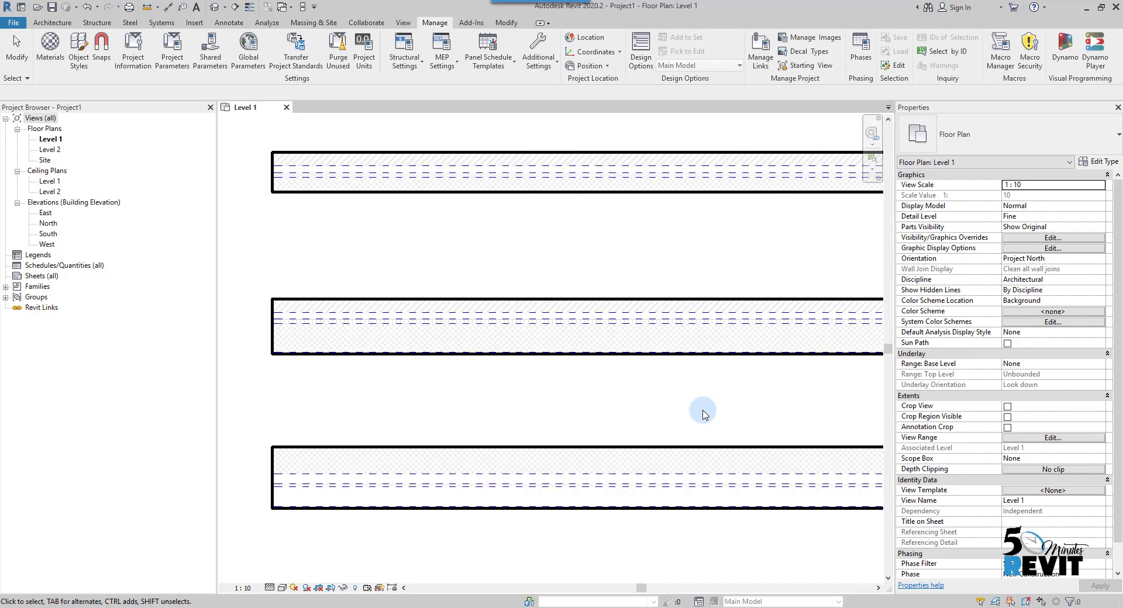
# Inspect the color and dash pattern of the layer edges in the three walls in plan.
pyautogui.scroll(3, 434, 366)
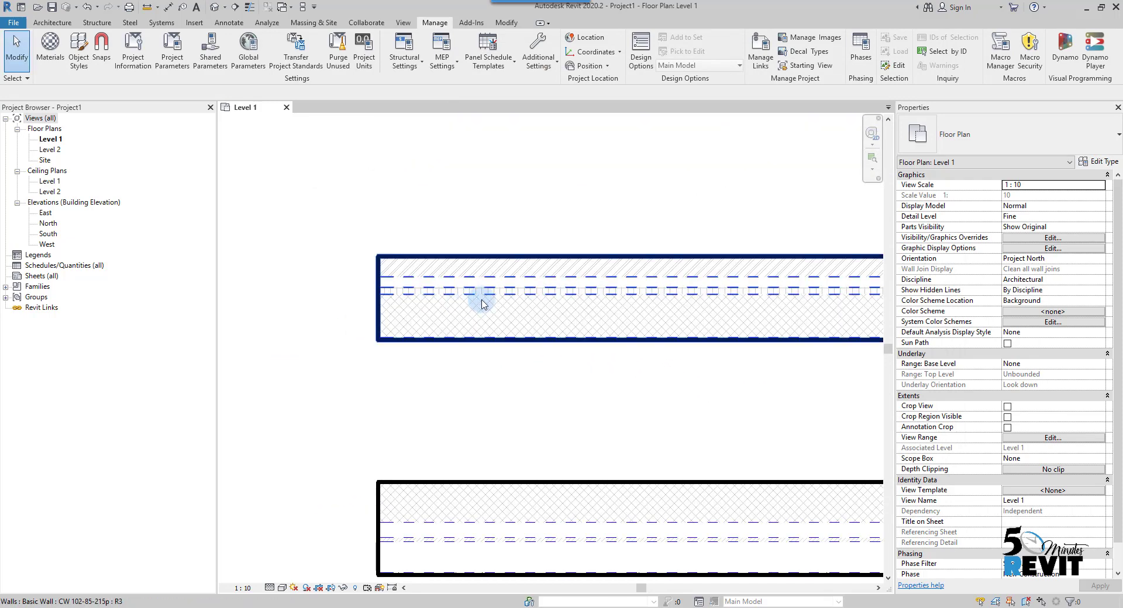
pyautogui.scroll(-2, 503, 309)
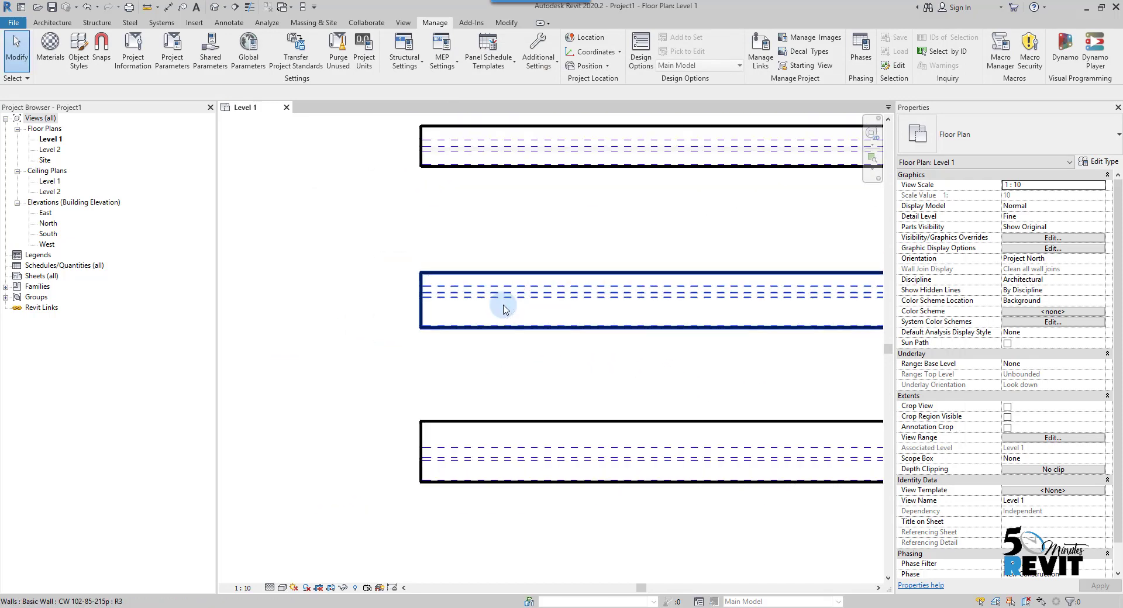
pyautogui.scroll(-1, 602, 339)
pyautogui.moveTo(602, 339)
pyautogui.mouseDown(button='middle')
pyautogui.moveTo(484, 353)
pyautogui.moveTo(404, 333)
pyautogui.moveTo(549, 346)
pyautogui.moveTo(492, 358)
pyautogui.moveTo(464, 384)
pyautogui.moveTo(464, 409)
pyautogui.moveTo(454, 401)
pyautogui.mouseUp(button='middle')
pyautogui.scroll(-1, 556, 351)
pyautogui.scroll(2, 401, 333)
pyautogui.scroll(1, 532, 336)
pyautogui.scroll(-2, 463, 384)
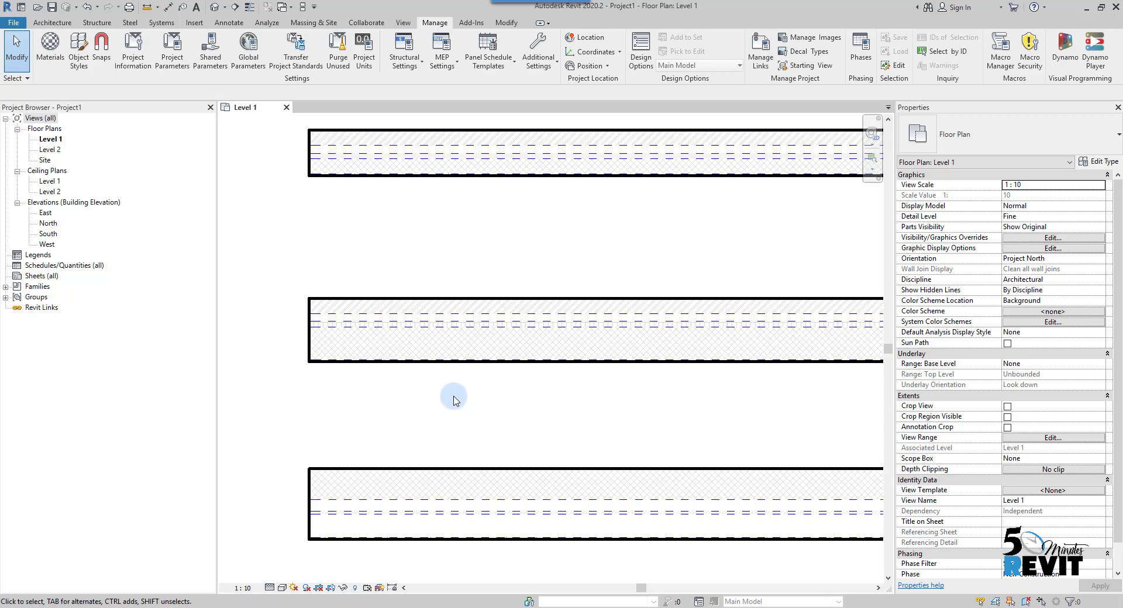